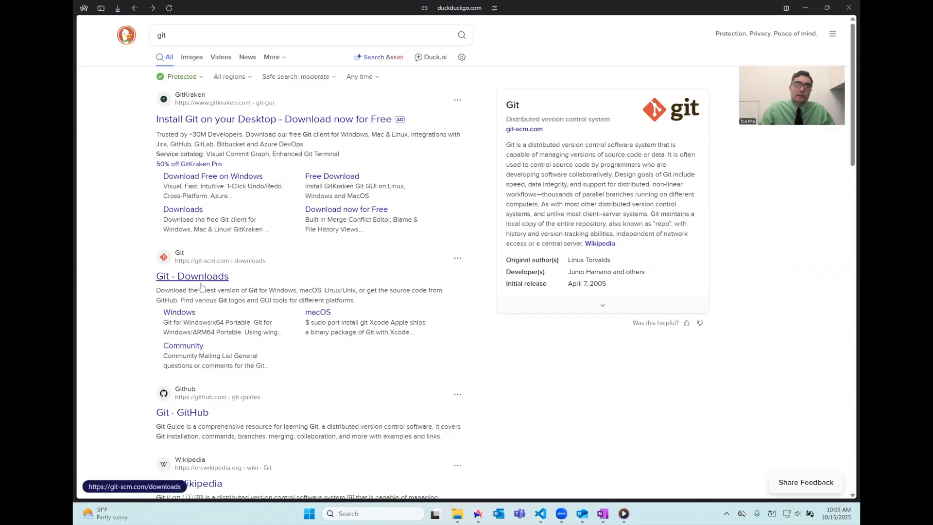
# - Follow the git-scm.com link in the DuckDuckGo Git info panel
pyautogui.click(538, 131)
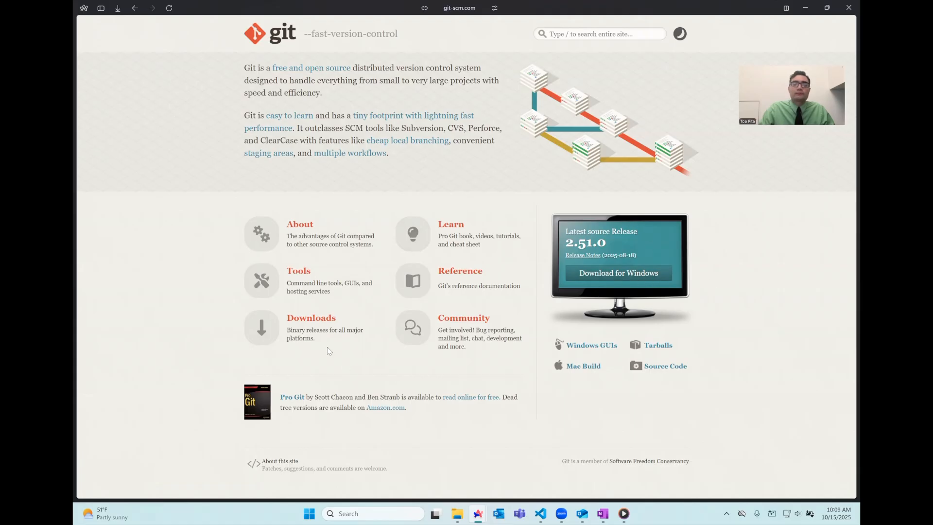
# - Go to Downloads, then the Windows page offering Git for Windows 2.51.0(2) x64
pyautogui.click(317, 324)
pyautogui.click(451, 115)
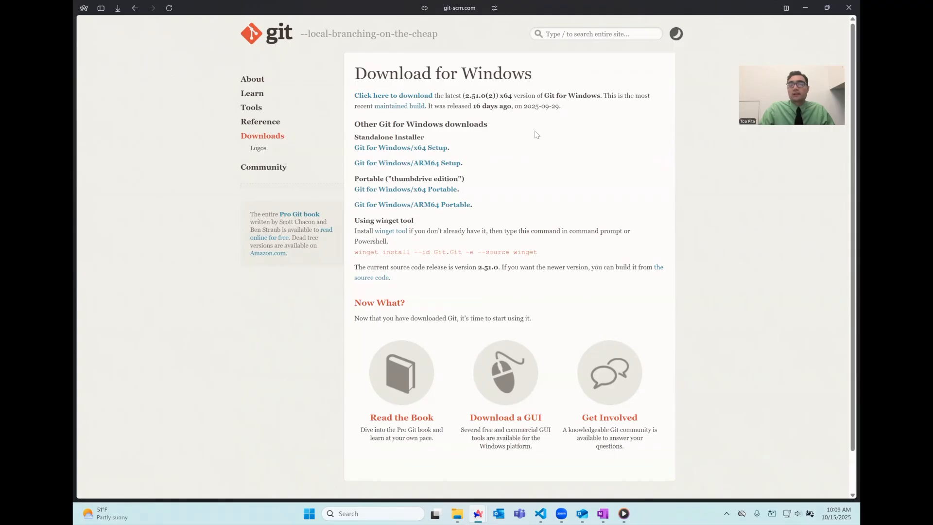
pyautogui.doubleClick(505, 96)
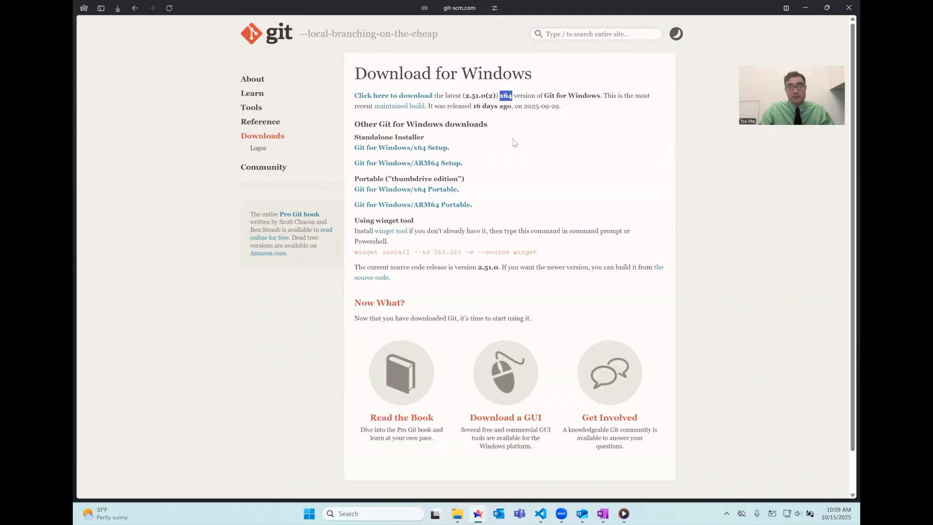
pyautogui.moveTo(77, 257)
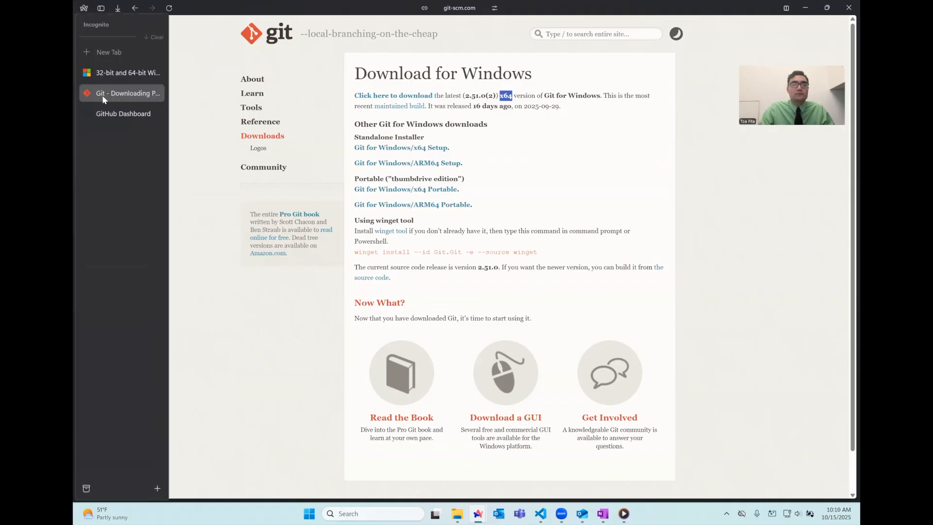
pyautogui.click(109, 75)
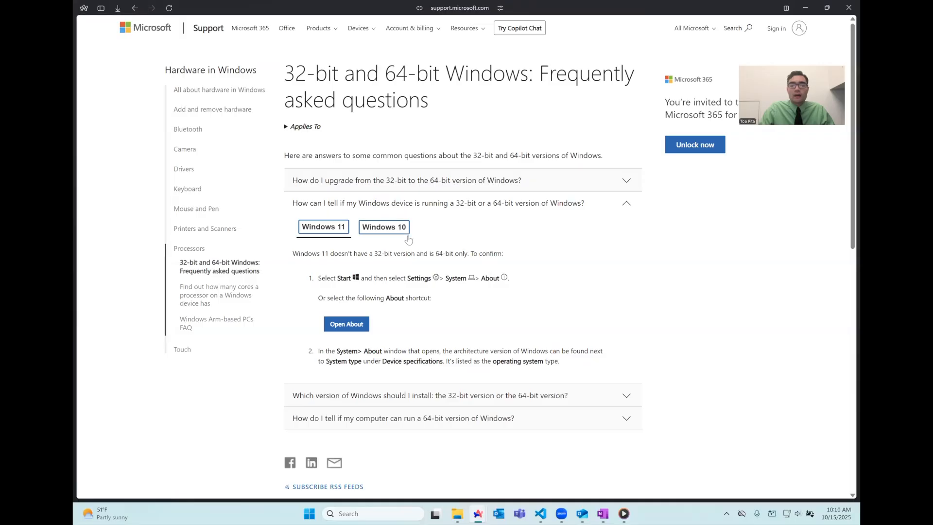
pyautogui.click(397, 230)
pyautogui.scroll(-2, 369, 288)
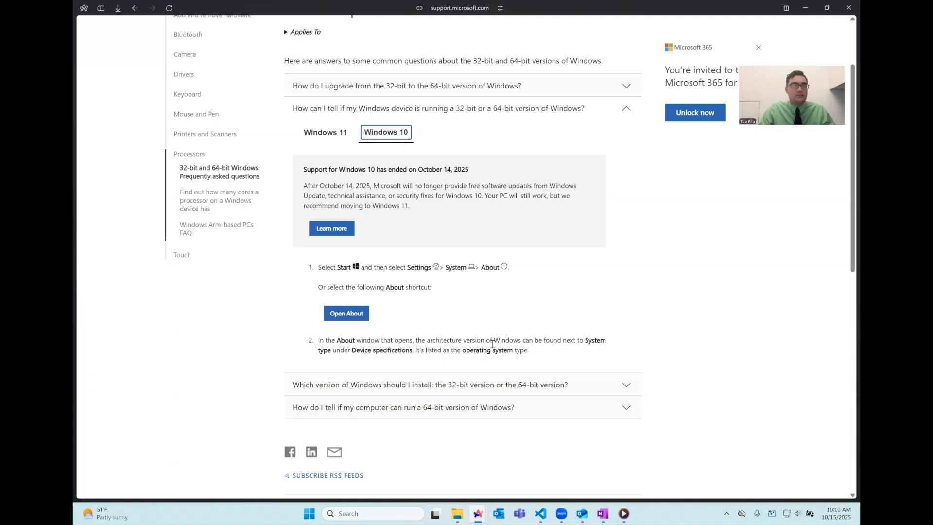
pyautogui.moveTo(88, 148)
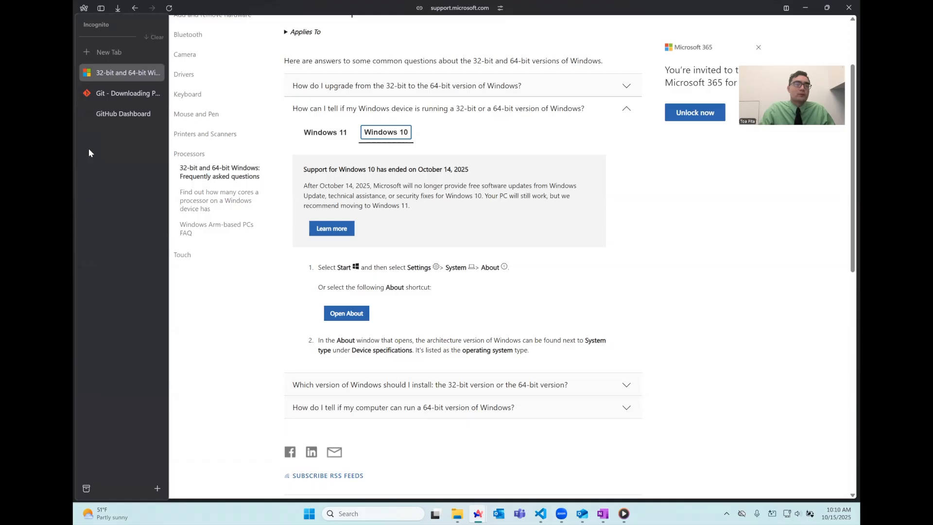
pyautogui.click(104, 93)
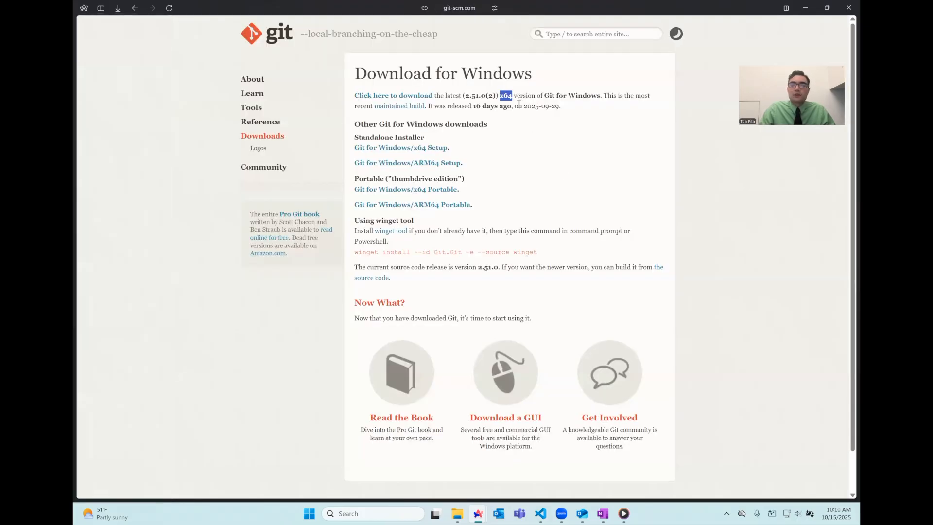
# - Download the 64-bit Git 2.51.0.2 installer and open the Downloads folder in File Explorer
pyautogui.doubleClick(553, 97)
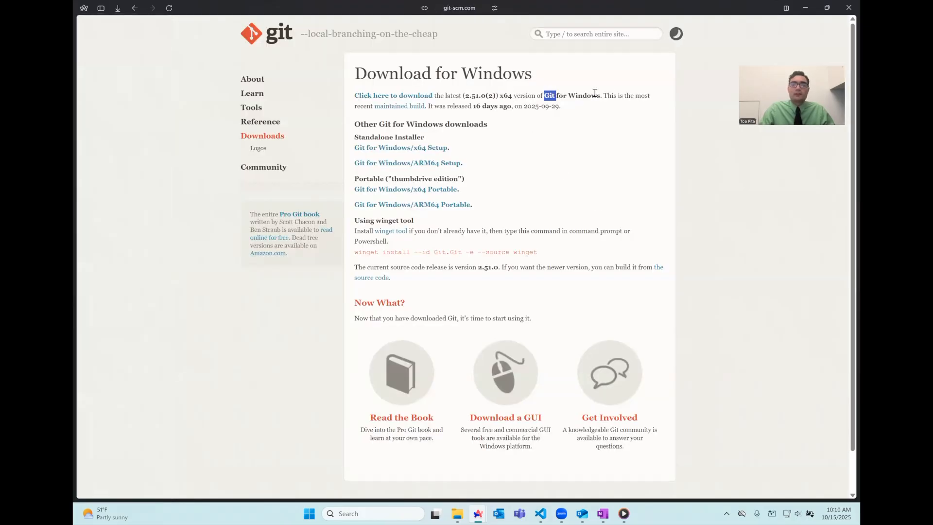
pyautogui.click(424, 99)
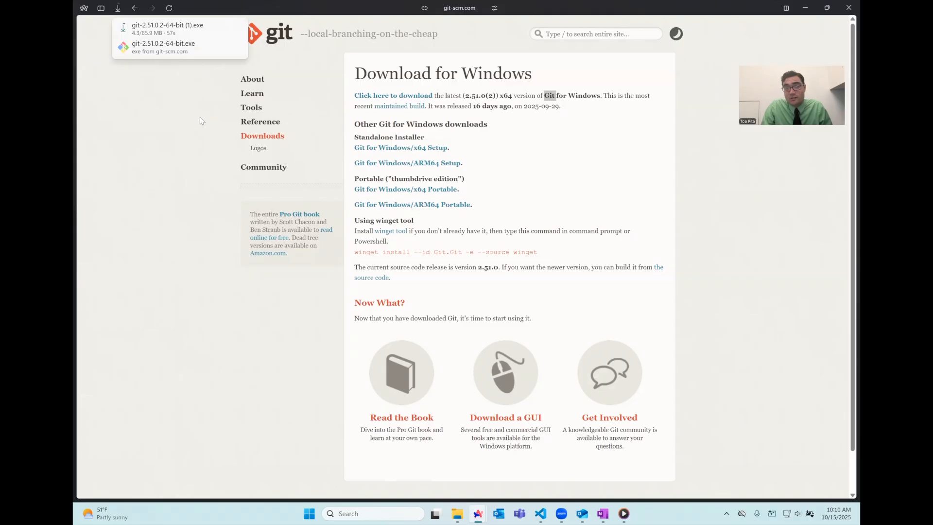
pyautogui.click(177, 49)
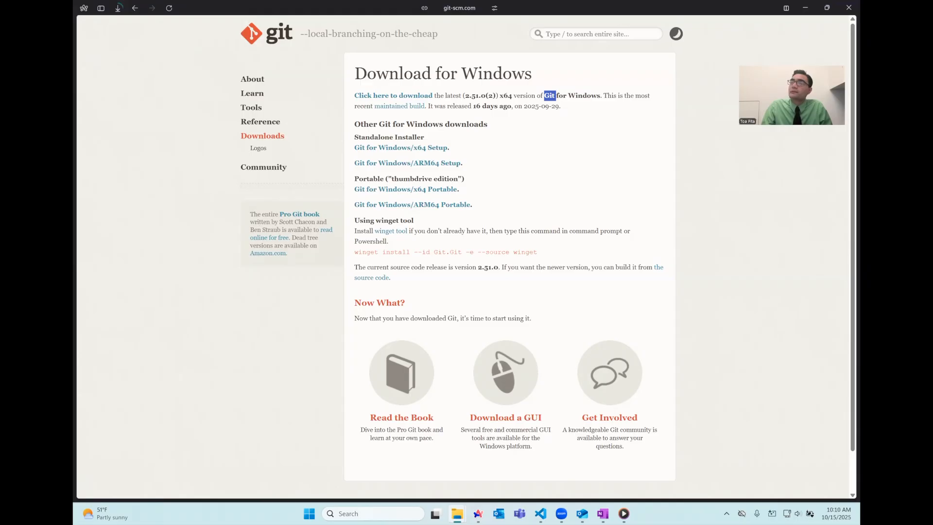
pyautogui.press('super+shift+Right')
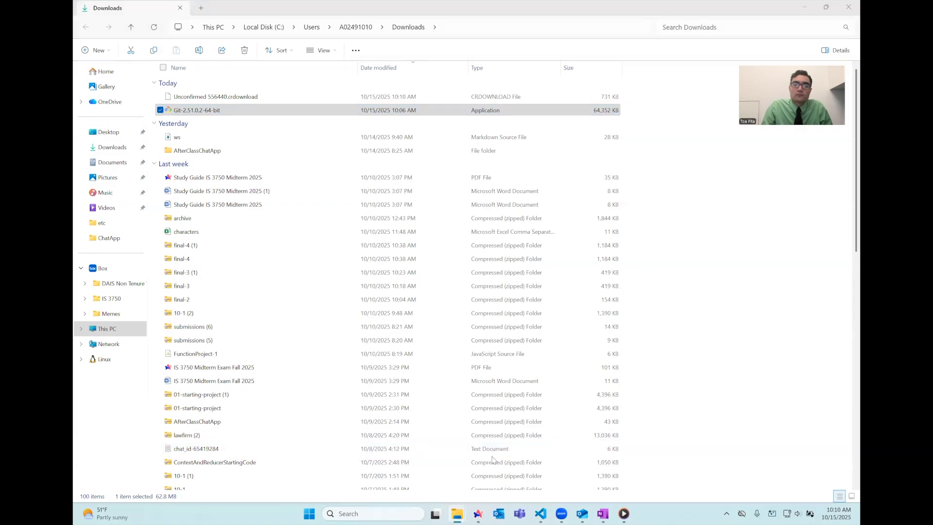
# - Launch Git-2.51.0.2-64-bit from Downloads and scroll through the GNU GPL license
pyautogui.click(782, 263)
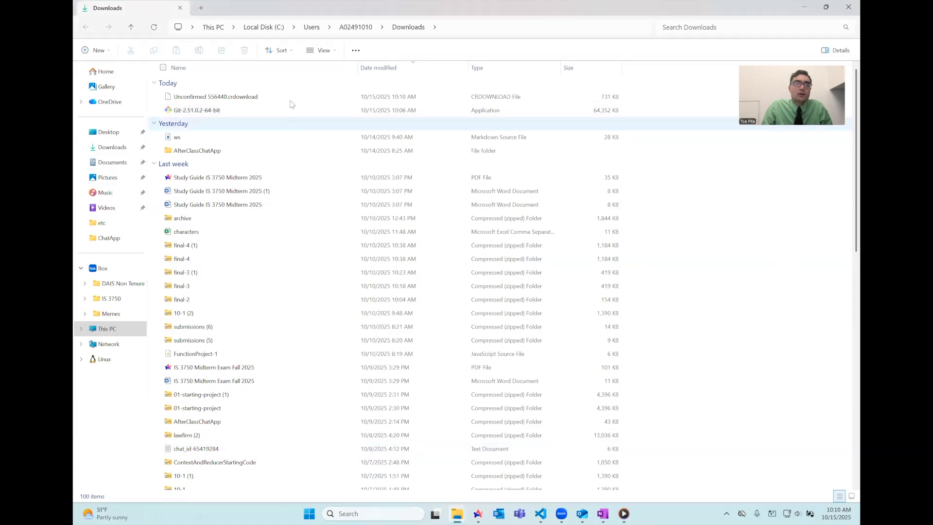
pyautogui.doubleClick(252, 117)
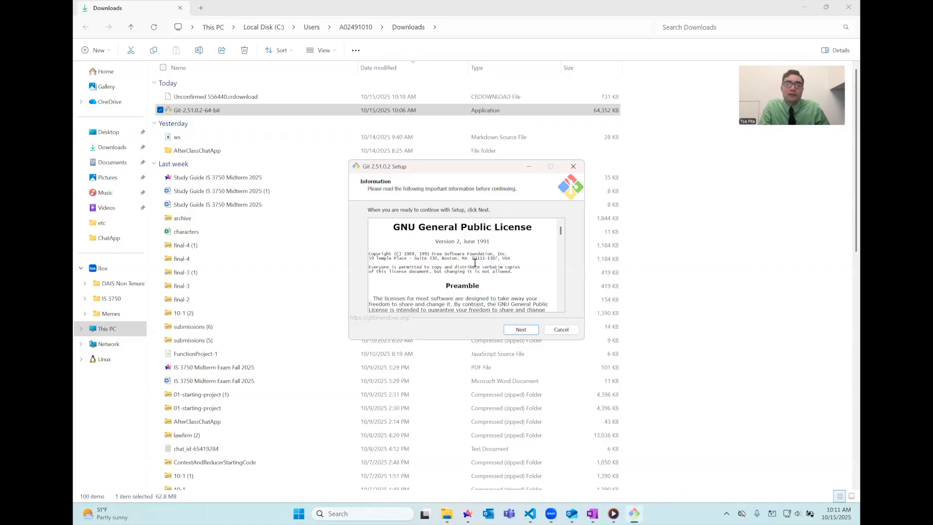
pyautogui.scroll(-15, 475, 262)
pyautogui.scroll(-15, 472, 255)
pyautogui.scroll(-10, 466, 282)
# - Accept the license, keep default components and Vim, and override the initial branch name to 'main'
pyautogui.click(521, 329)
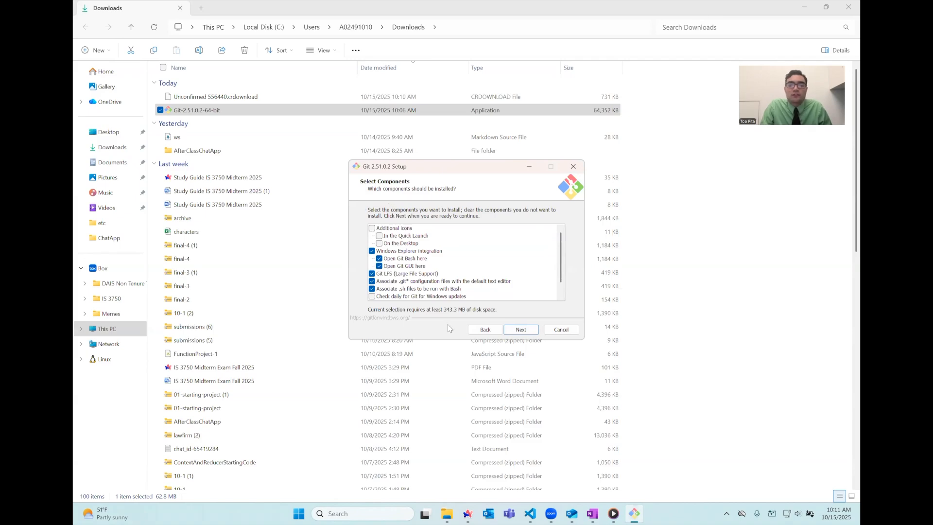
pyautogui.click(527, 330)
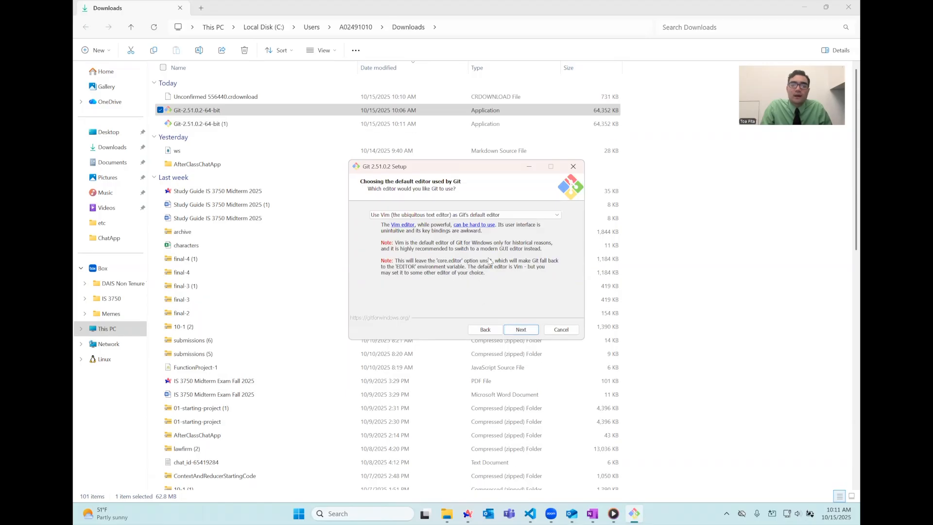
pyautogui.click(527, 330)
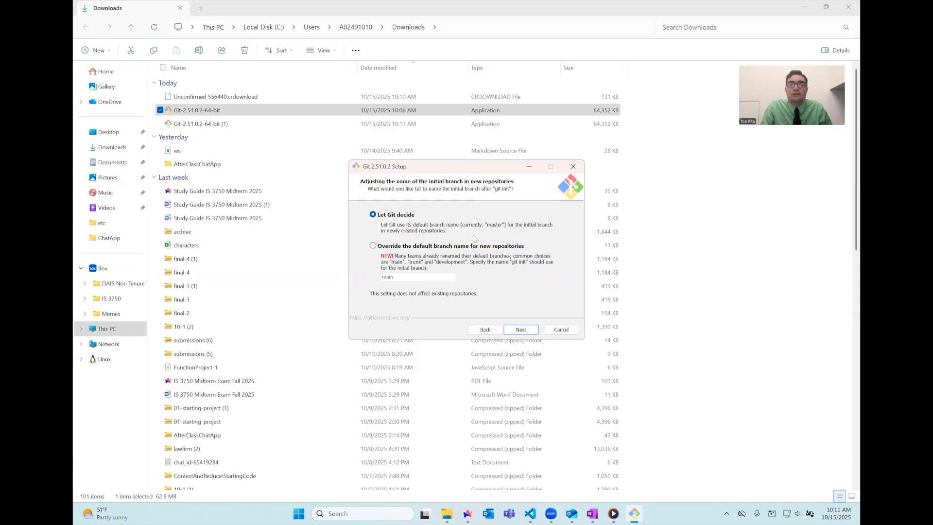
pyautogui.click(373, 247)
pyautogui.click(413, 277)
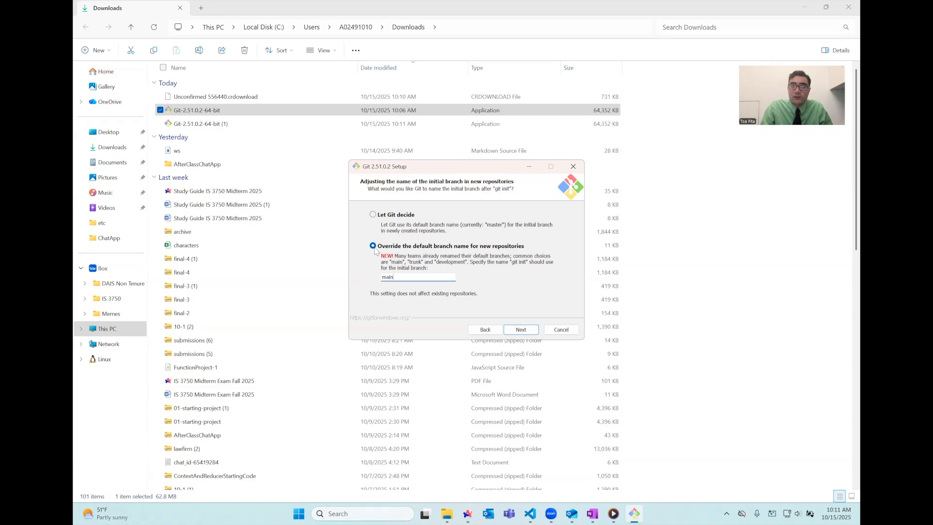
# - Keep default PATH, OpenSSH, SChannel, MinTTY, pull and Credential Manager settings, then install Git
pyautogui.click(514, 329)
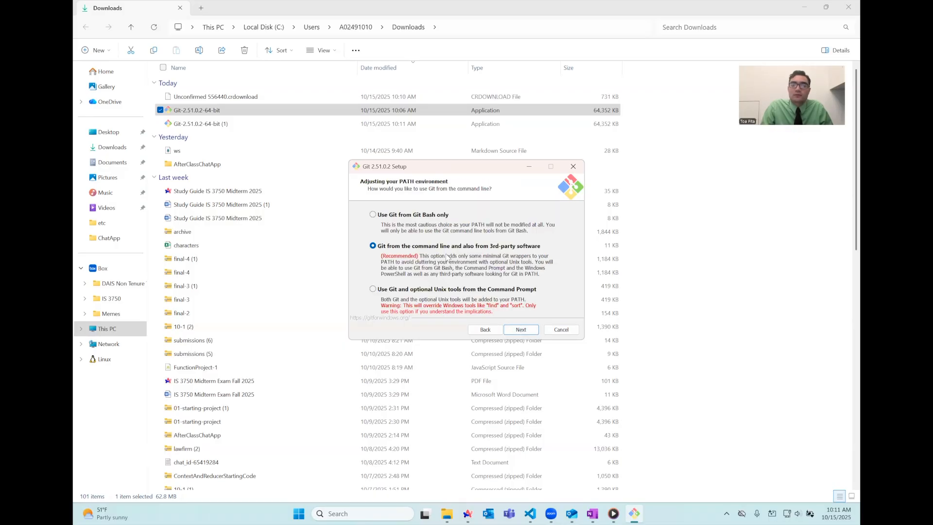
pyautogui.click(520, 330)
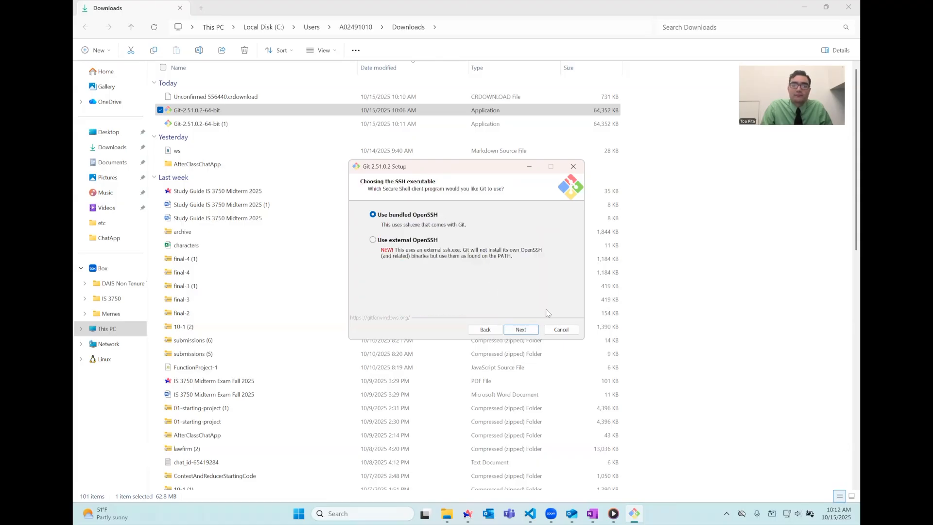
pyautogui.click(532, 332)
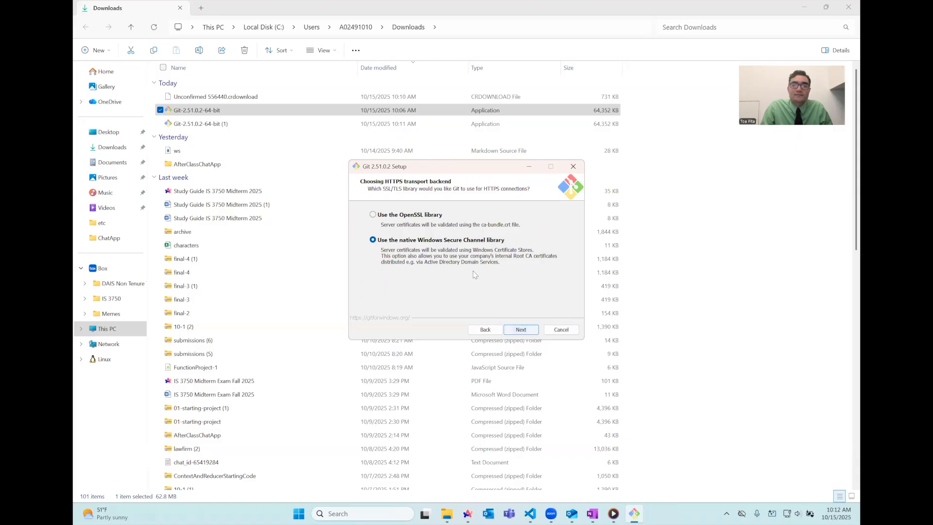
pyautogui.click(521, 328)
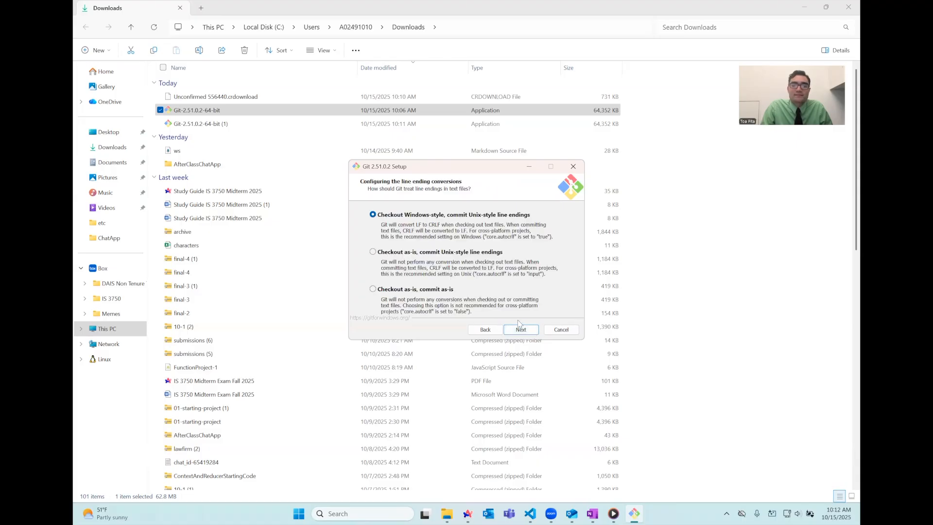
pyautogui.click(522, 331)
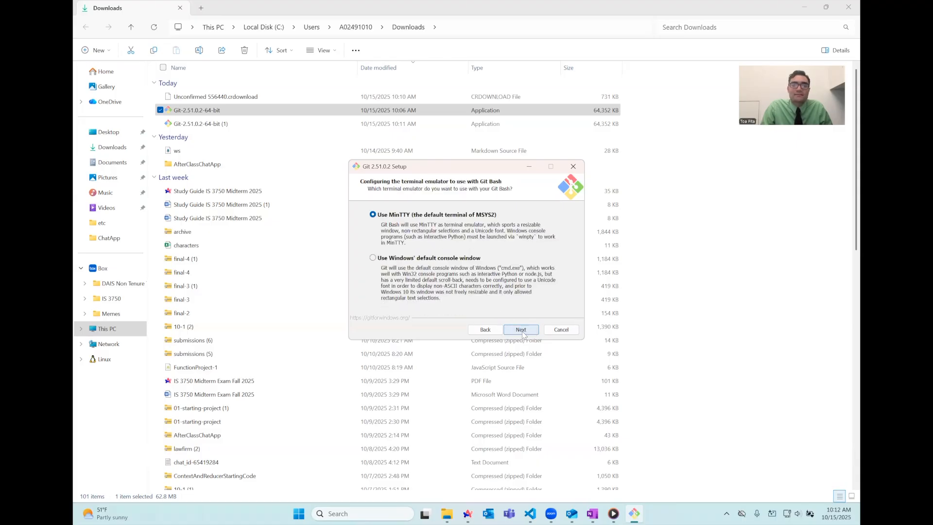
pyautogui.click(521, 331)
pyautogui.click(521, 331)
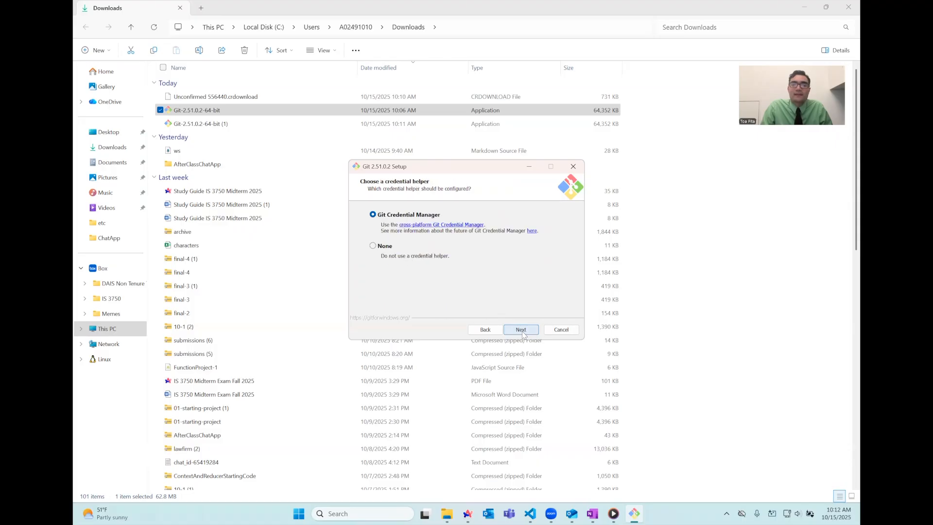
pyautogui.click(522, 331)
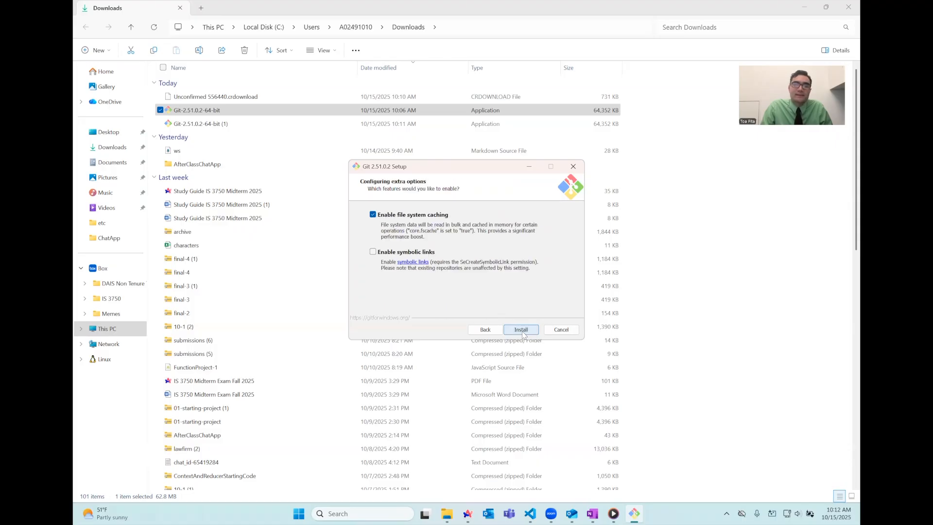
pyautogui.click(521, 331)
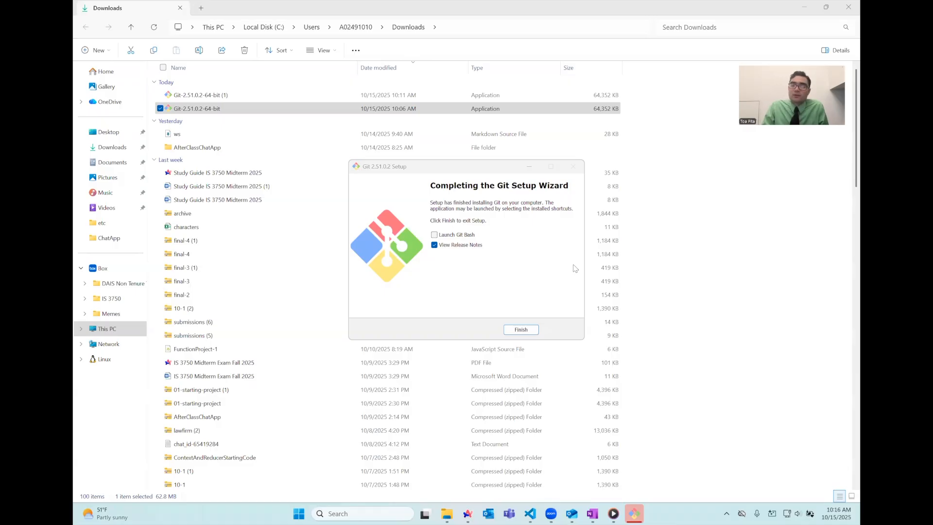
# - Uncheck View Release Notes and finish the Git Setup Wizard
pyautogui.click(435, 246)
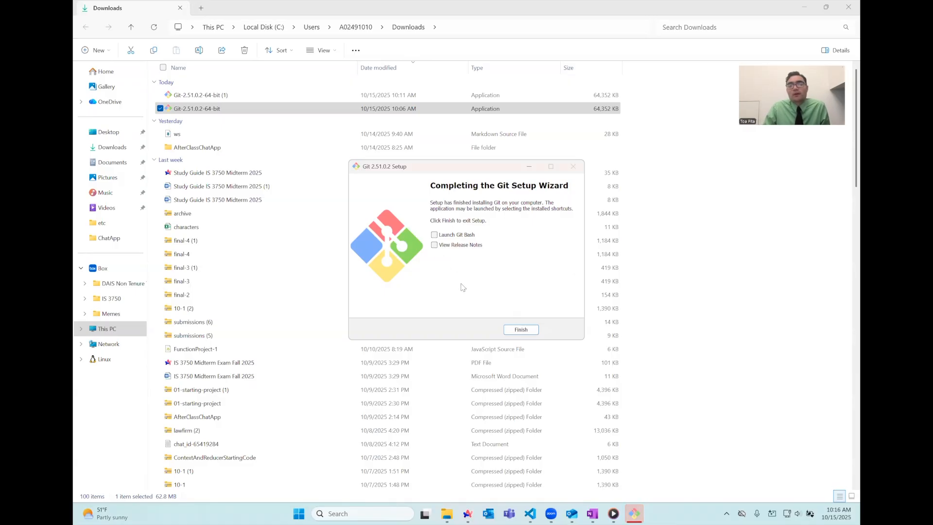
pyautogui.click(521, 330)
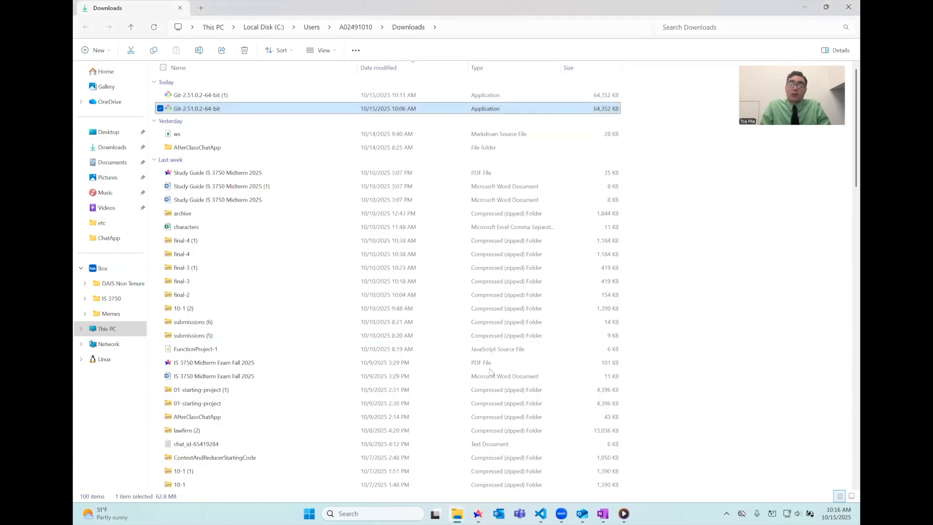
pyautogui.click(373, 513)
# - Search 'terminal' and open Windows PowerShell
pyautogui.write('terminal')
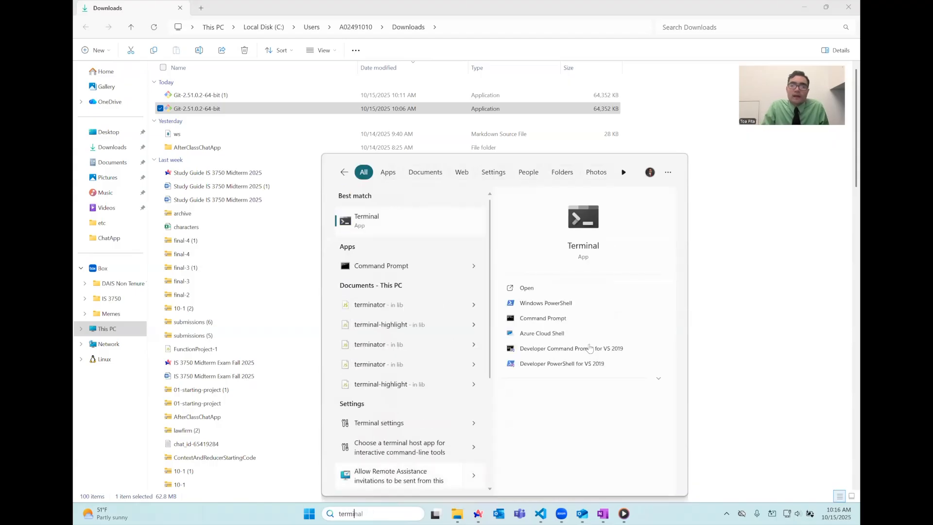
pyautogui.click(563, 307)
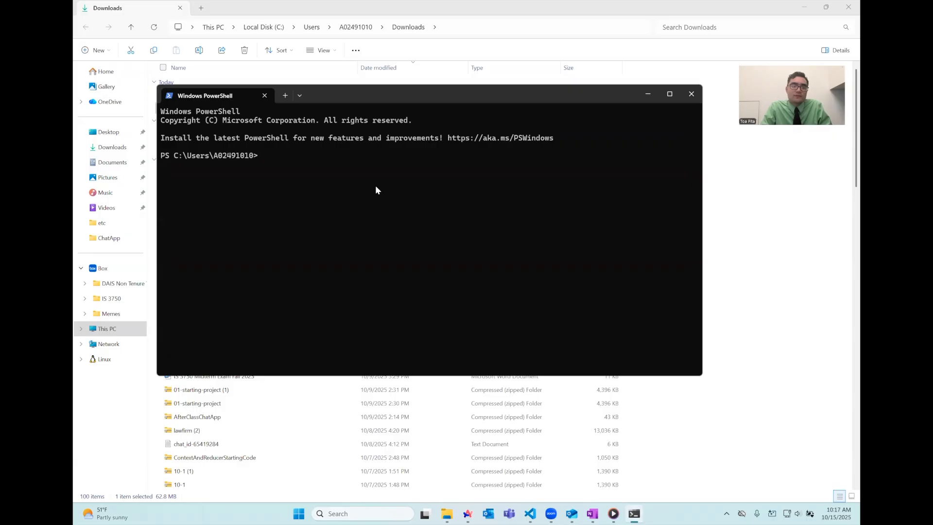
# - Run git to confirm the install, then set the global user.name to the user's name
pyautogui.write('git')
pyautogui.press('Return')
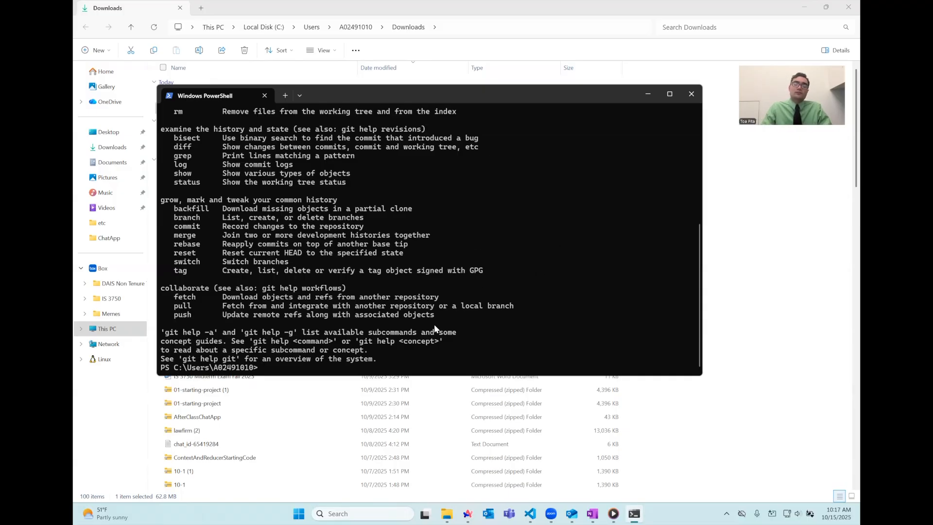
pyautogui.write('git')
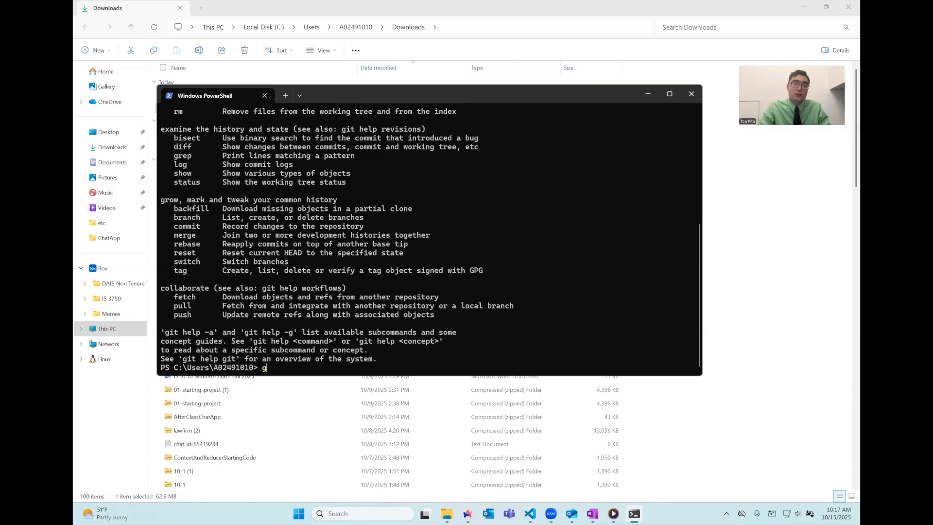
pyautogui.write(' config --global user.name')
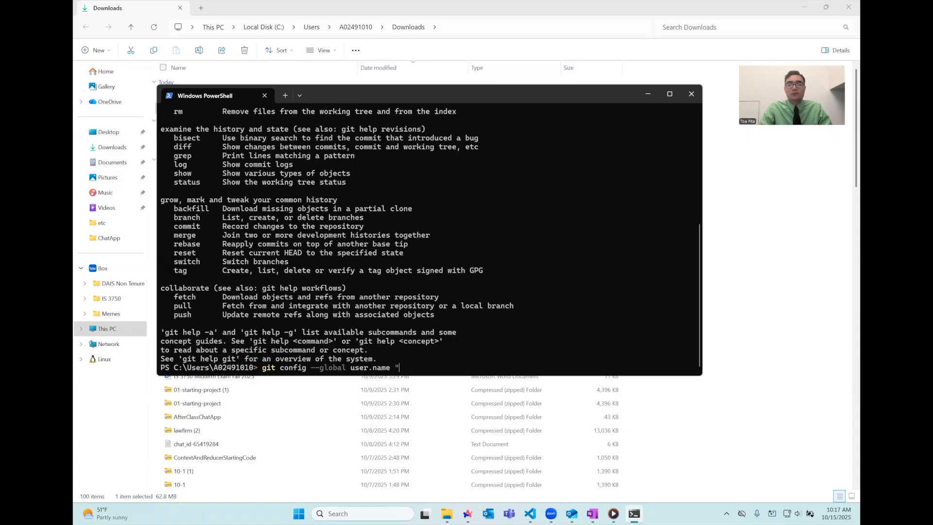
pyautogui.write(' "')
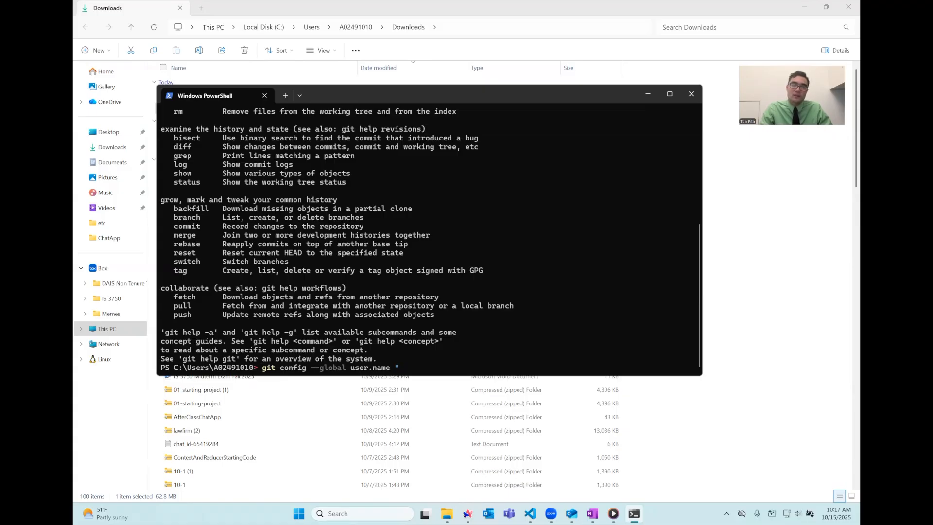
pyautogui.write('Toa"')
pyautogui.press('Return')
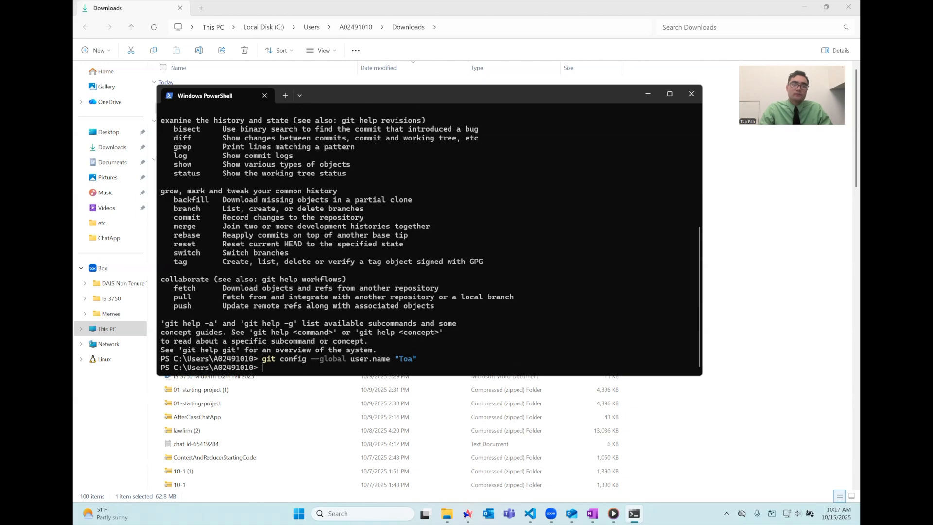
# - Set the global user.email to the user's e-mail address with git config
pyautogui.write('git config --global user.email ')
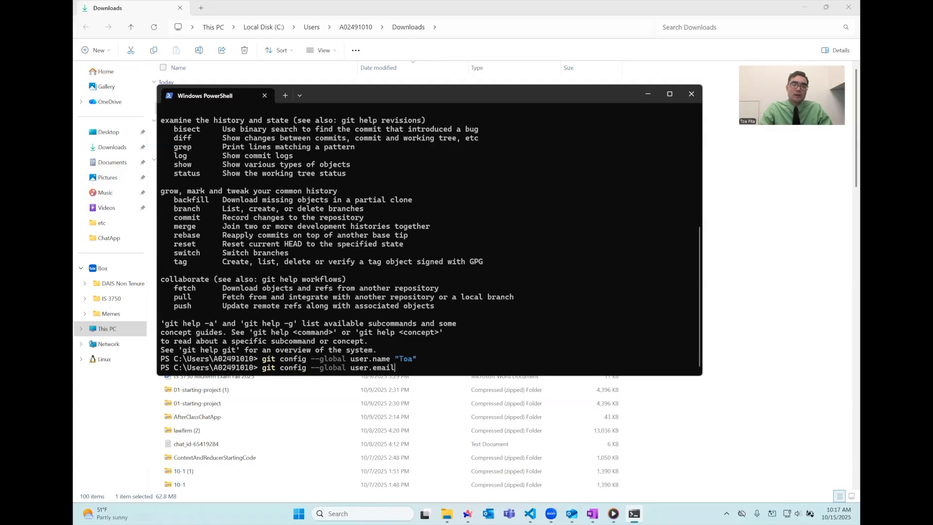
pyautogui.write('"')
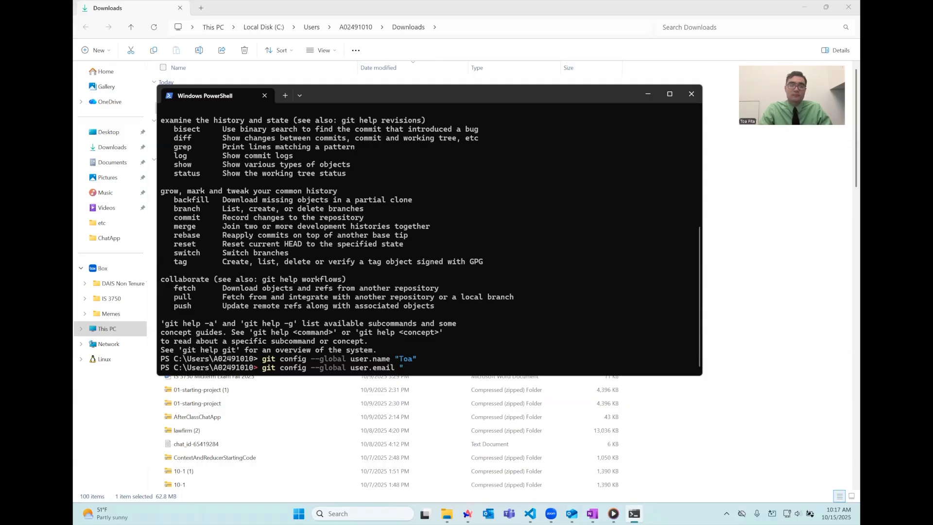
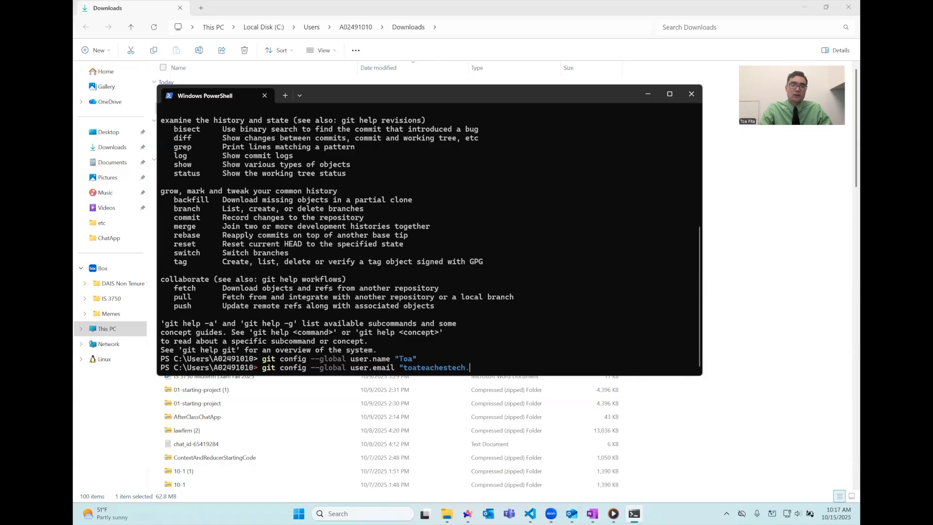
pyautogui.press('Return')
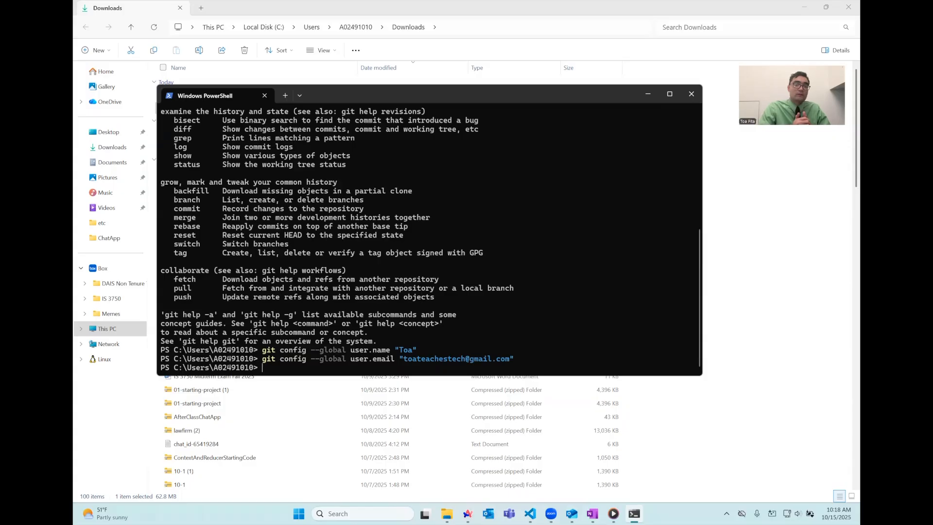
pyautogui.click(530, 513)
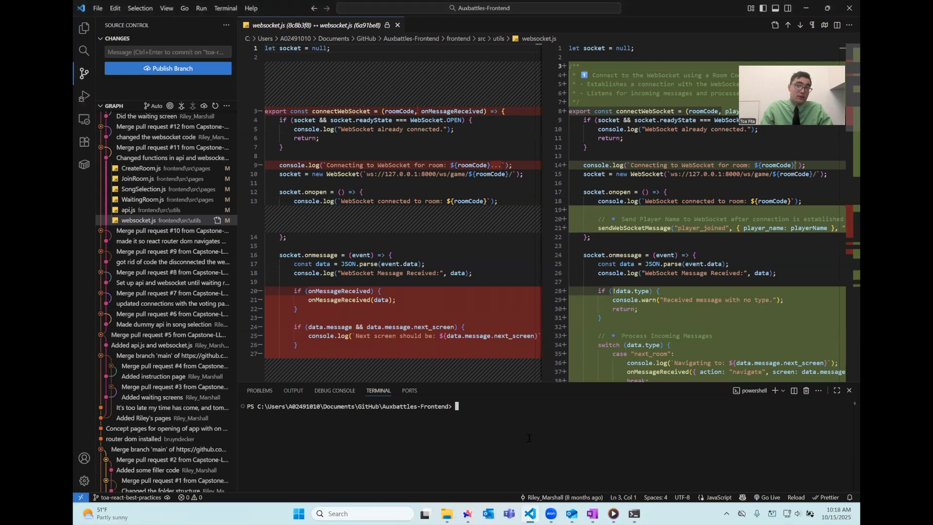
# - Replace the old VS Code terminal with a new PowerShell terminal and run 'git' to show its help
pyautogui.click(806, 393)
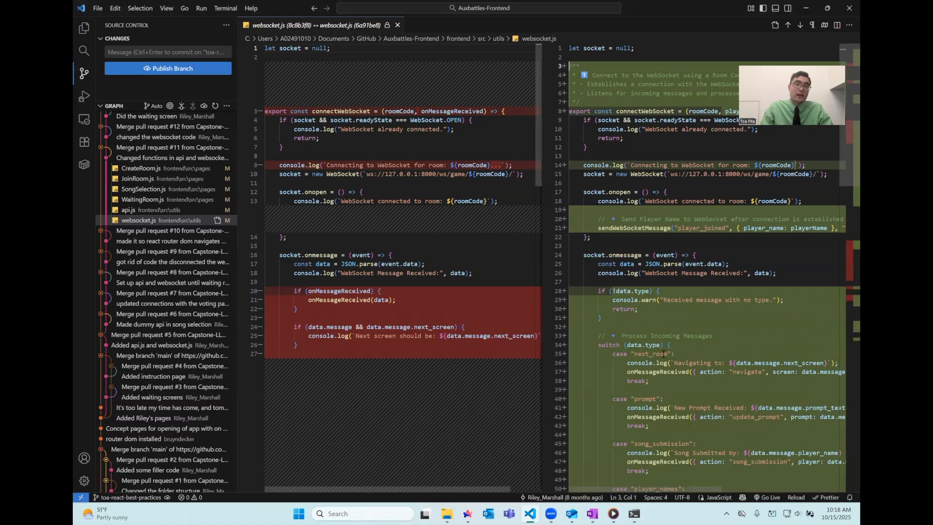
pyautogui.click(223, 8)
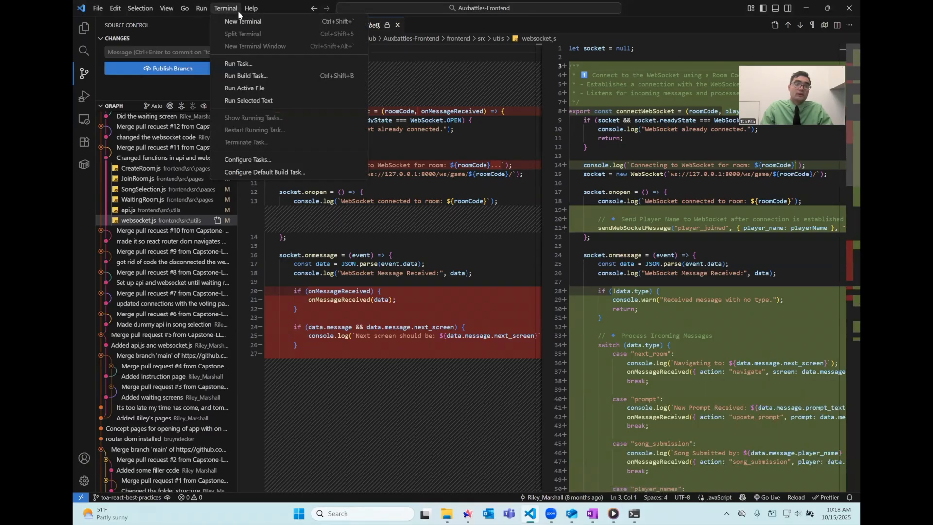
pyautogui.click(234, 21)
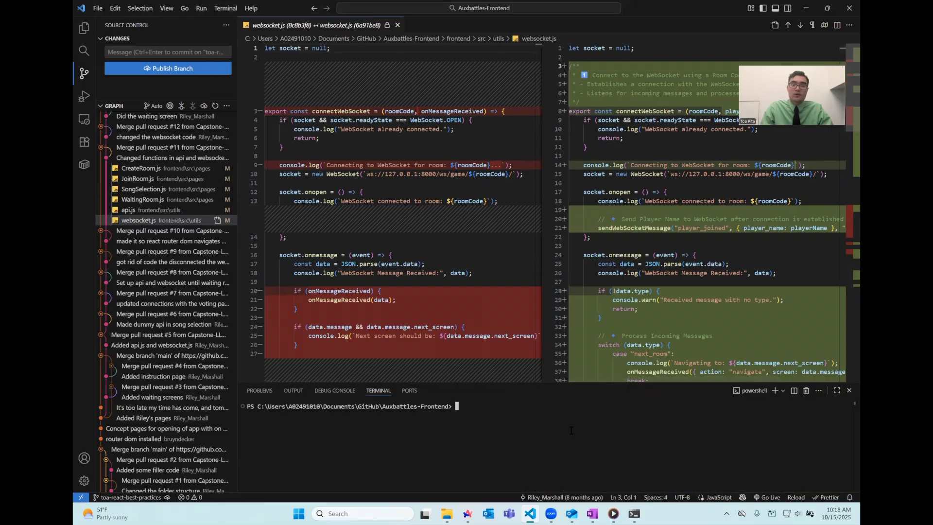
pyautogui.write('git')
pyautogui.press('Return')
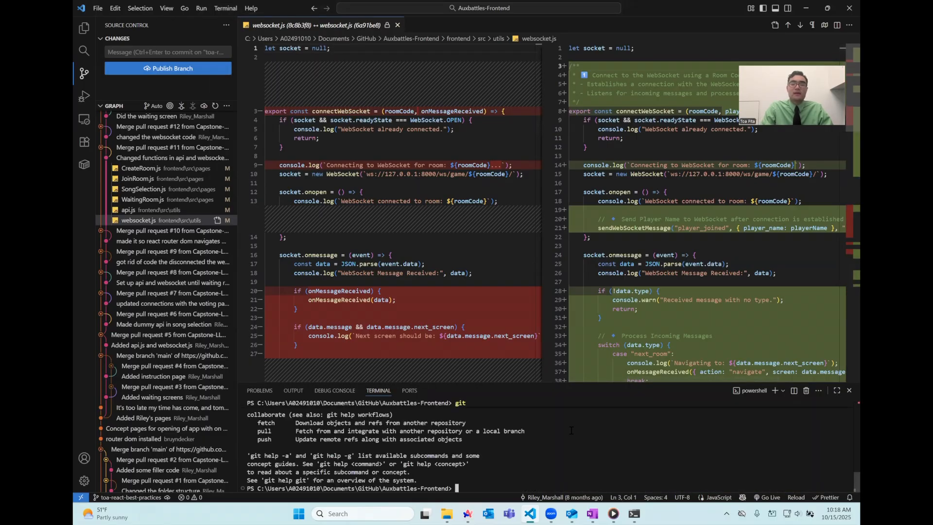